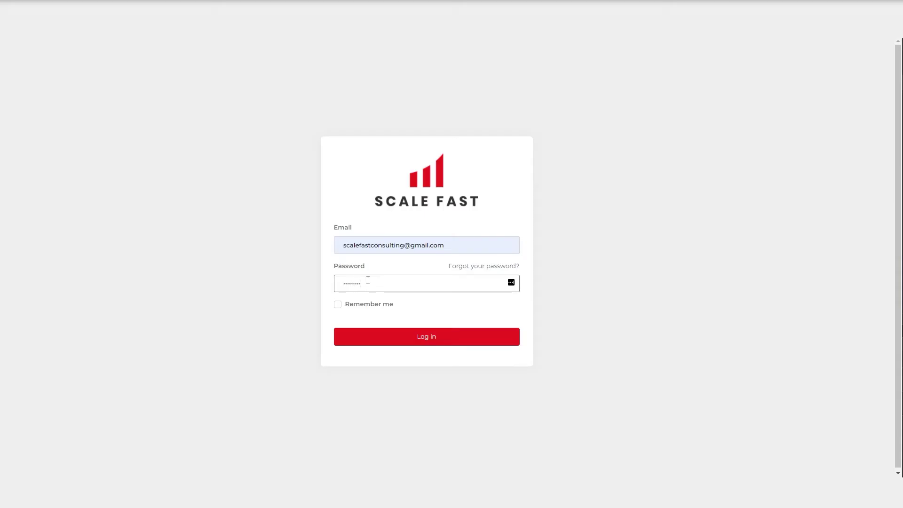
- Sign in to the Scale Fast account with the entered e-mail and password
left_click(443, 340)
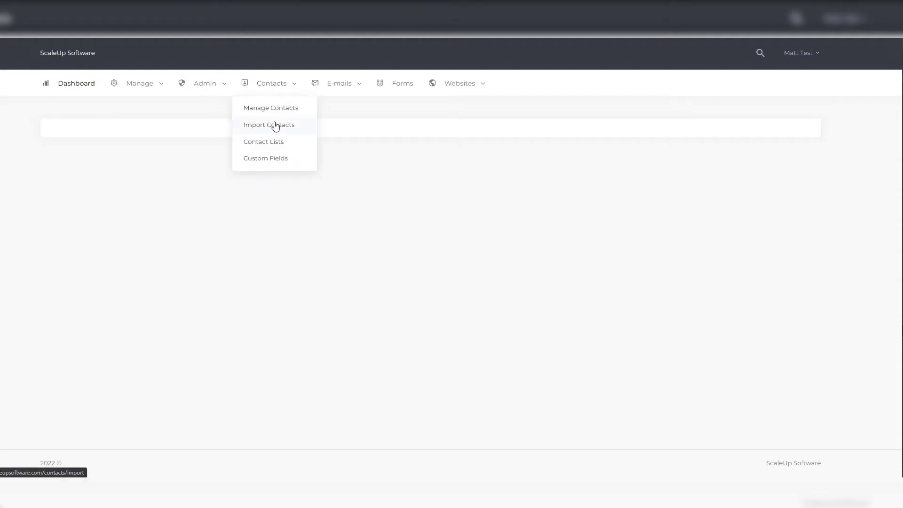
- Import contacts from Fake Company Data.csv through Contacts > Import Contacts
left_click(276, 125)
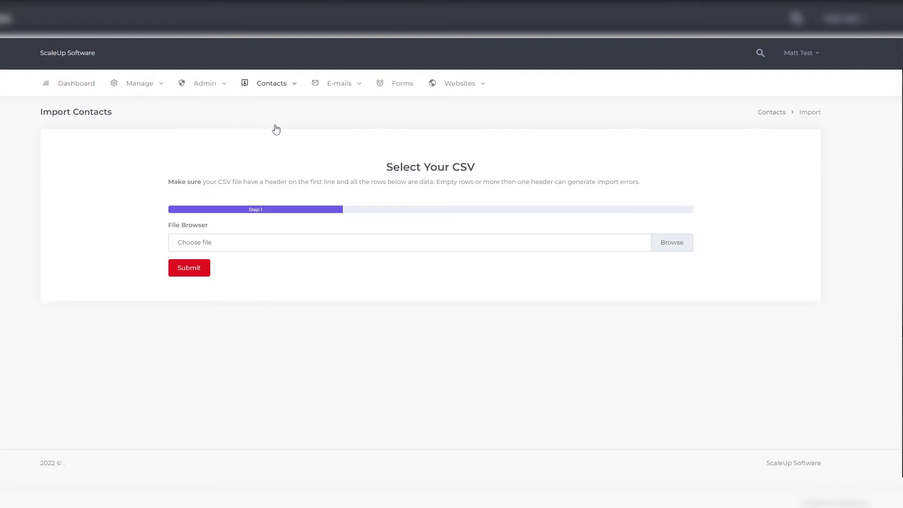
left_click(670, 247)
left_click(97, 67)
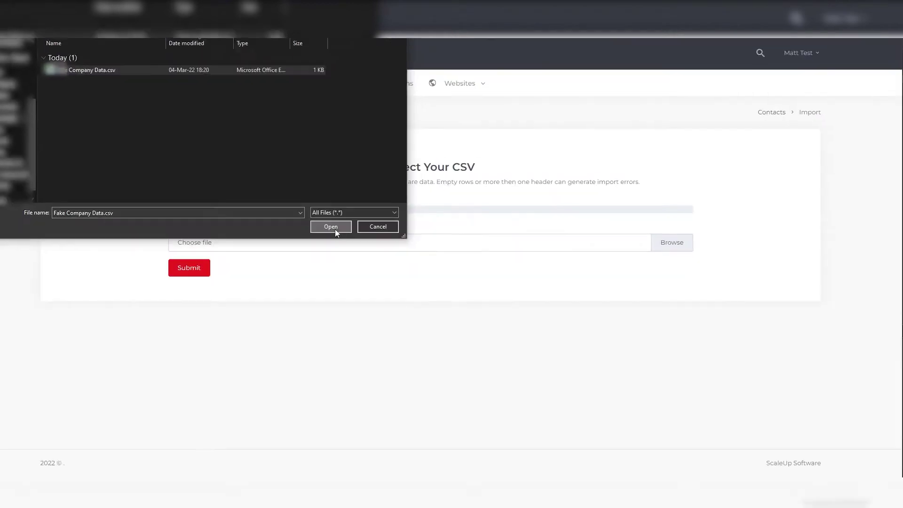
left_click(407, 344)
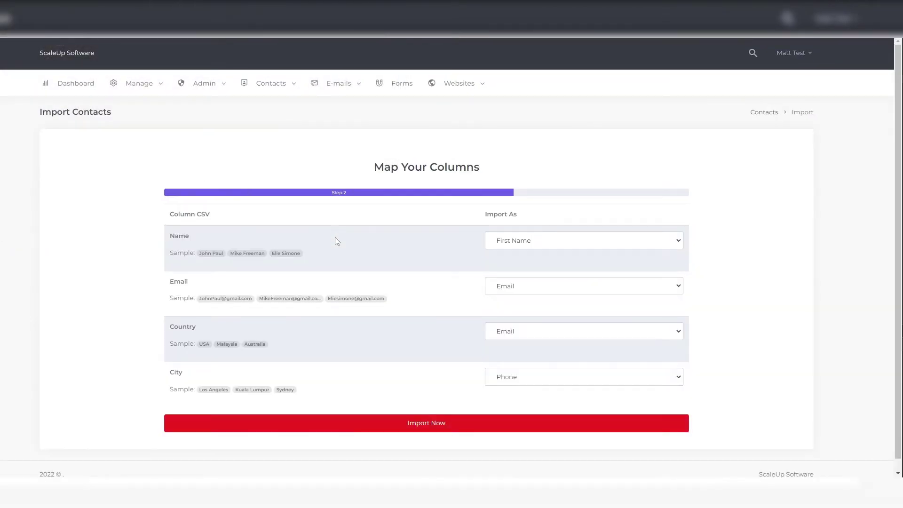
left_click(422, 428)
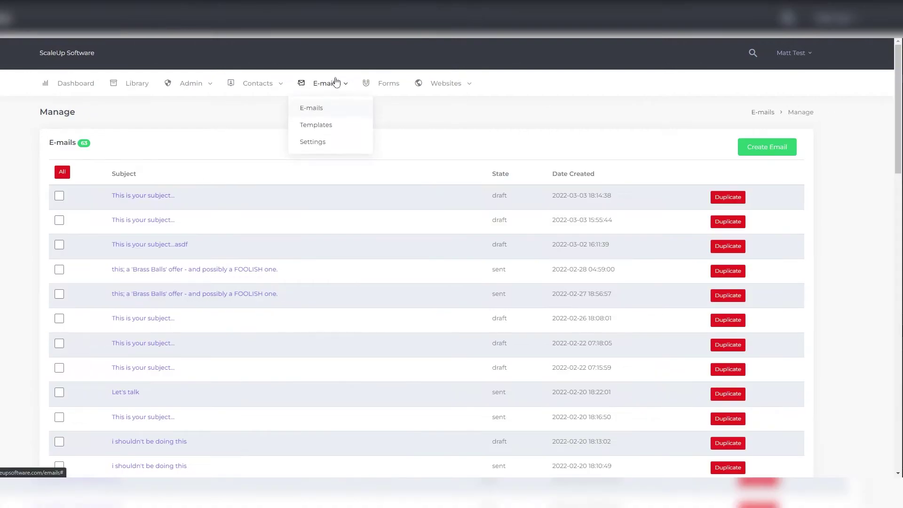
left_click(311, 108)
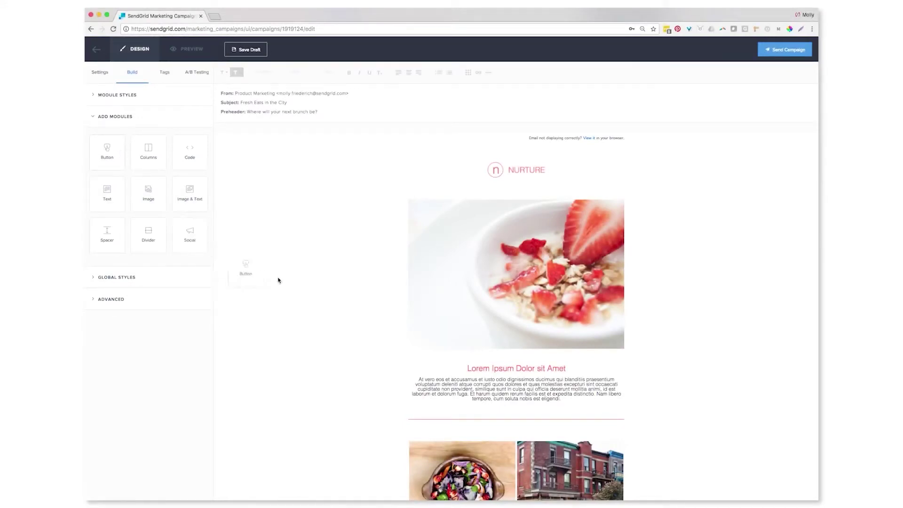
- Add a button under the Lorem Ipsum paragraph labelled 'Strong Call to Action'
left_click_drag(497, 417, 518, 435)
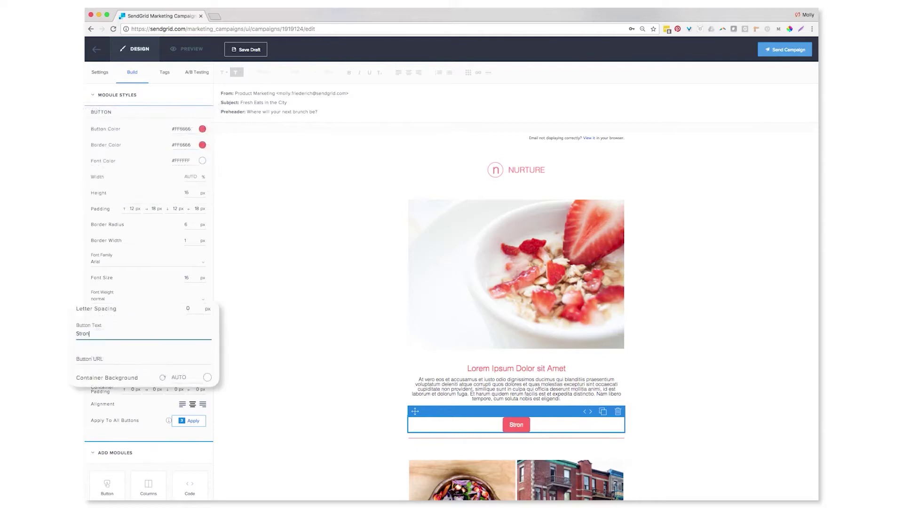
type("ll to Action")
left_click(175, 358)
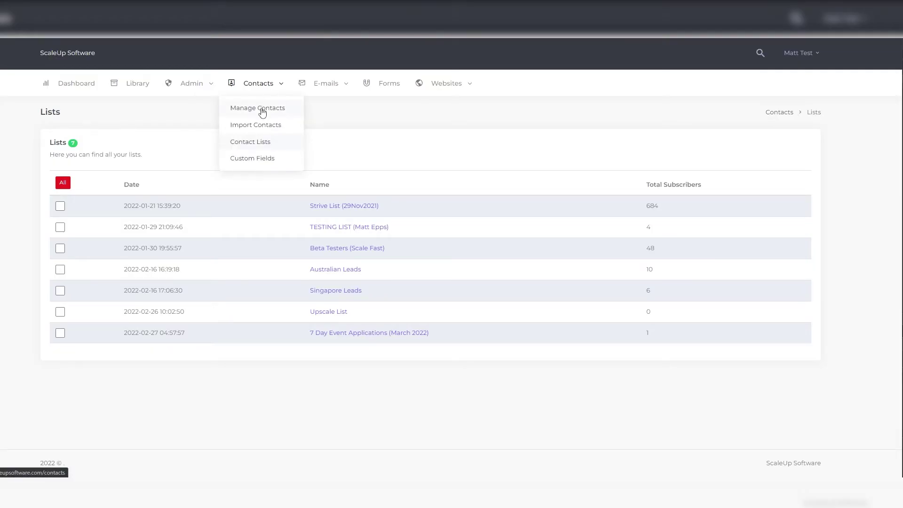
- Visit Manage Contacts and GoDaddy's domain name search, then open ScaleUp's E-mail Settings
left_click(263, 110)
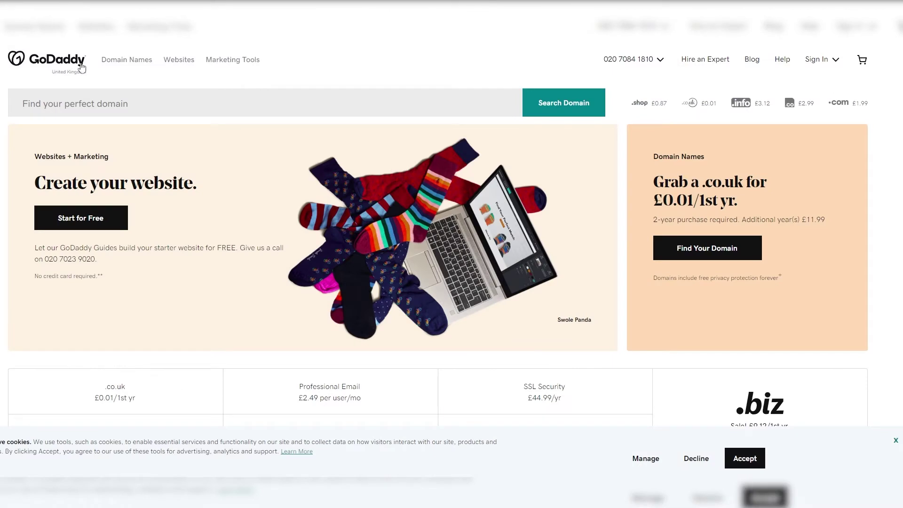
left_click(123, 66)
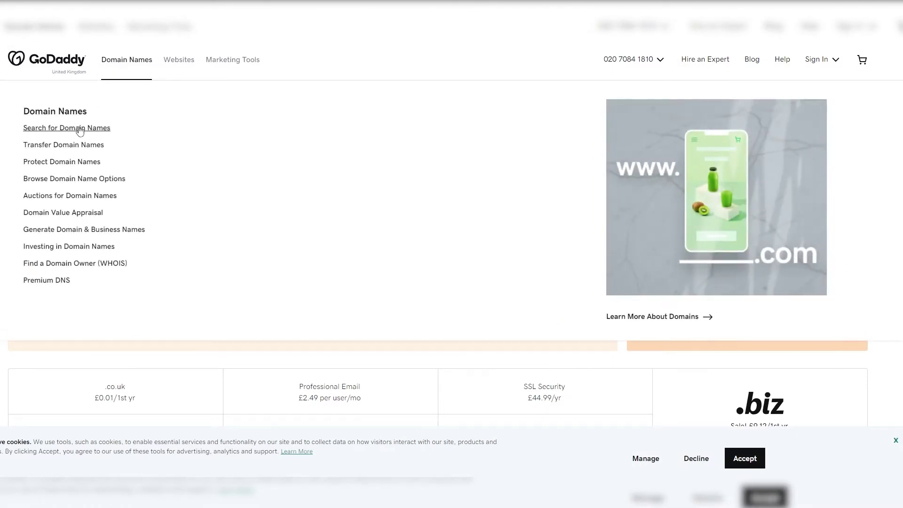
left_click(74, 132)
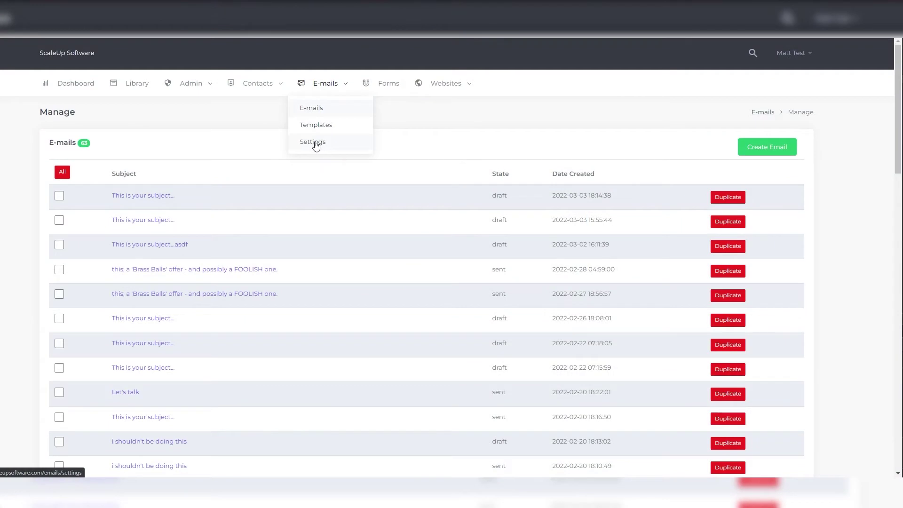
left_click(314, 143)
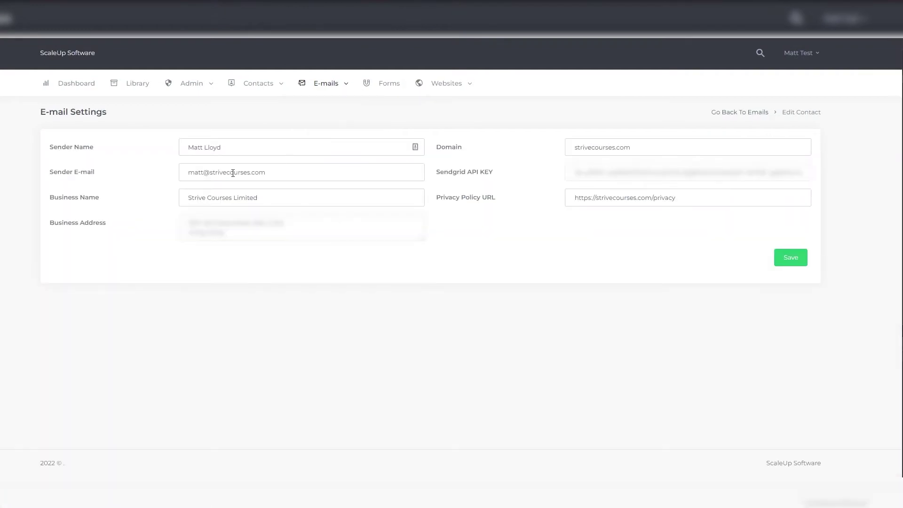
left_click_drag(188, 172, 226, 173)
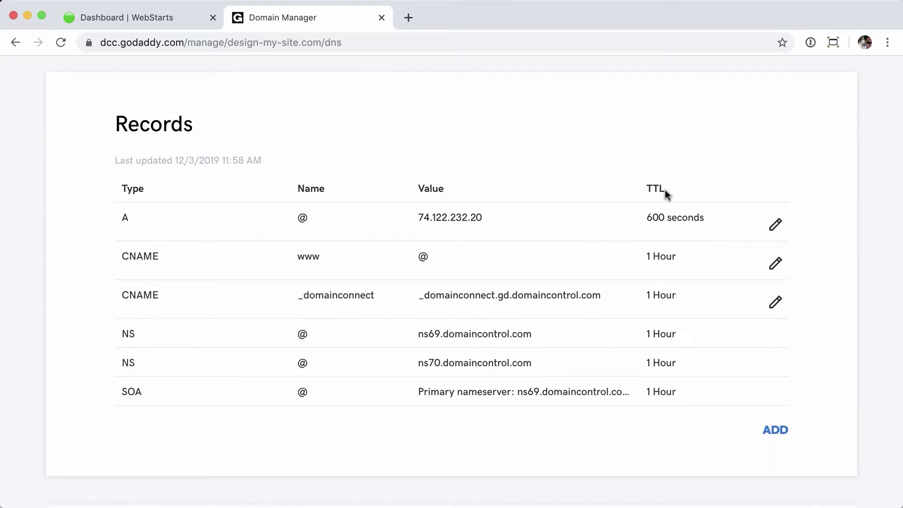
- Edit the A record in design-my-site.com's GoDaddy DNS records
left_click(776, 227)
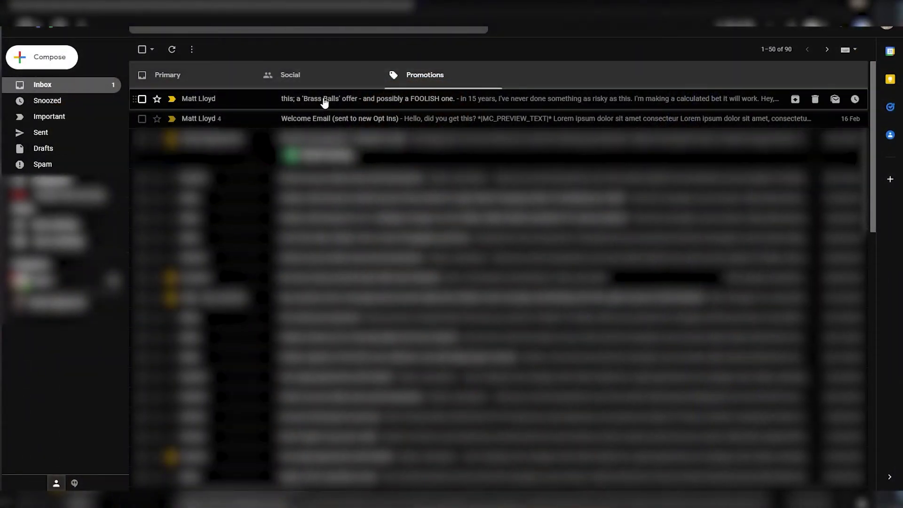
- Open the Brass Balls offer email in Promotions and scroll through its body
left_click(324, 100)
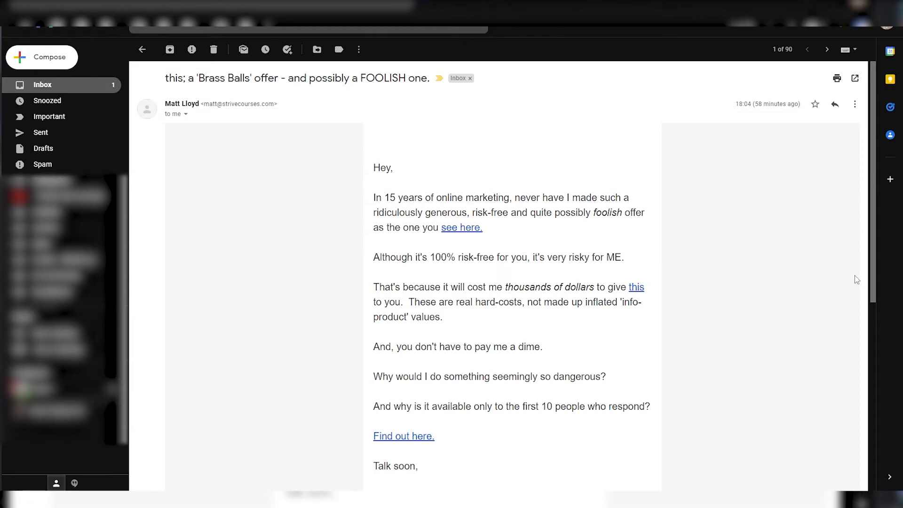
left_click_drag(873, 286, 880, 445)
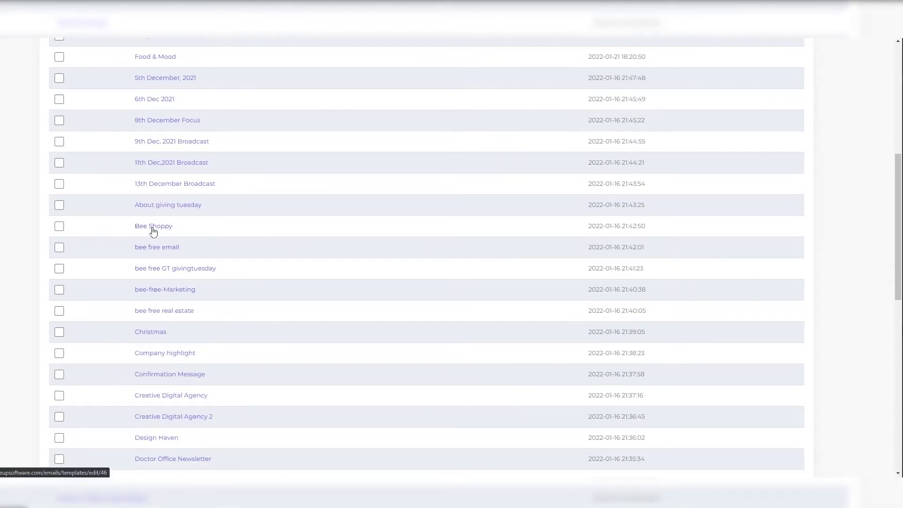
- Open the Bee Shoppy template and select the FREE SHIPPING banner's text block
left_click(153, 227)
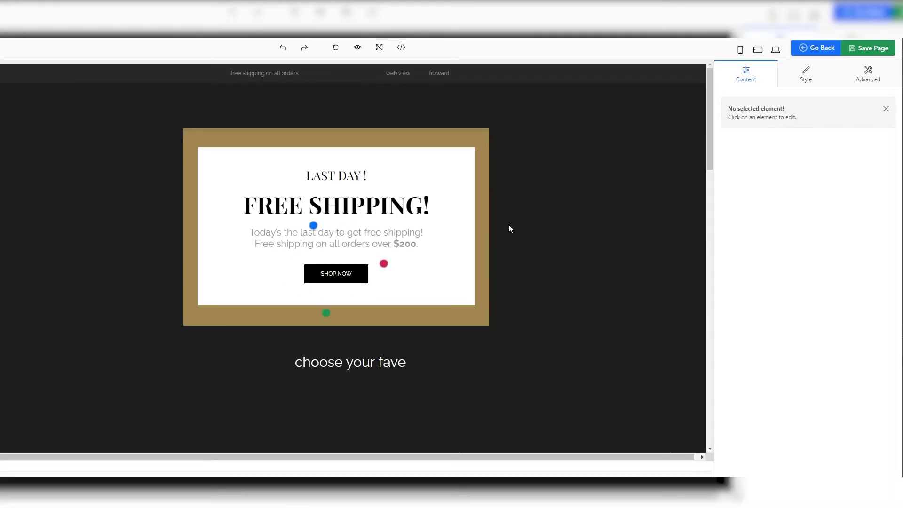
triple_click(710, 127)
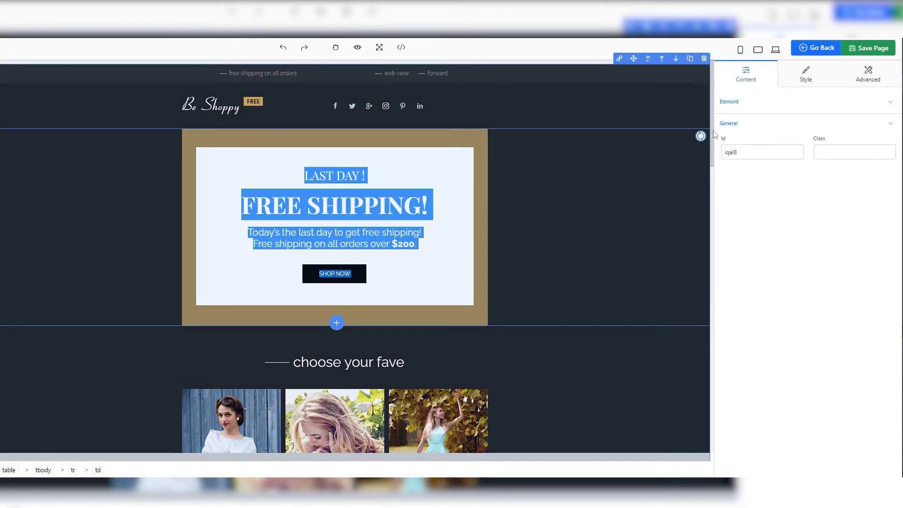
left_click_drag(711, 134, 711, 202)
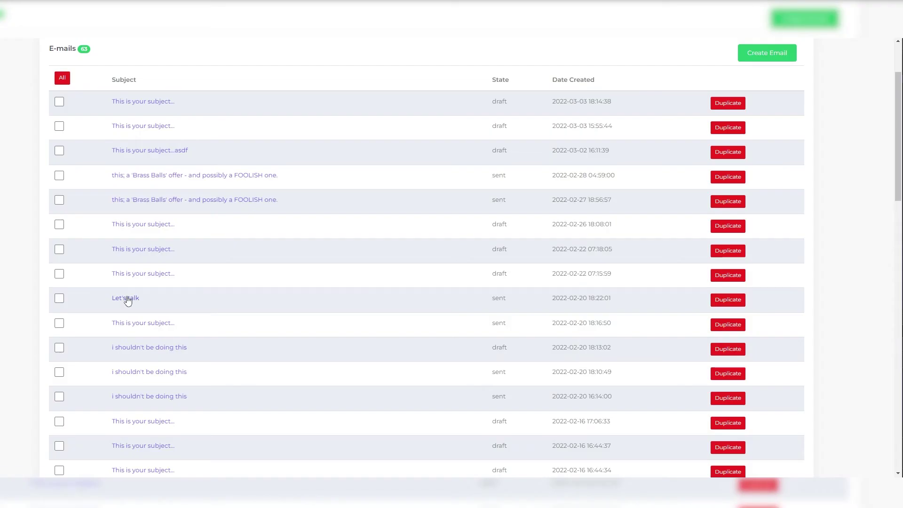
- Open the sent Let's talk email and scroll through its statistics and body
left_click(127, 298)
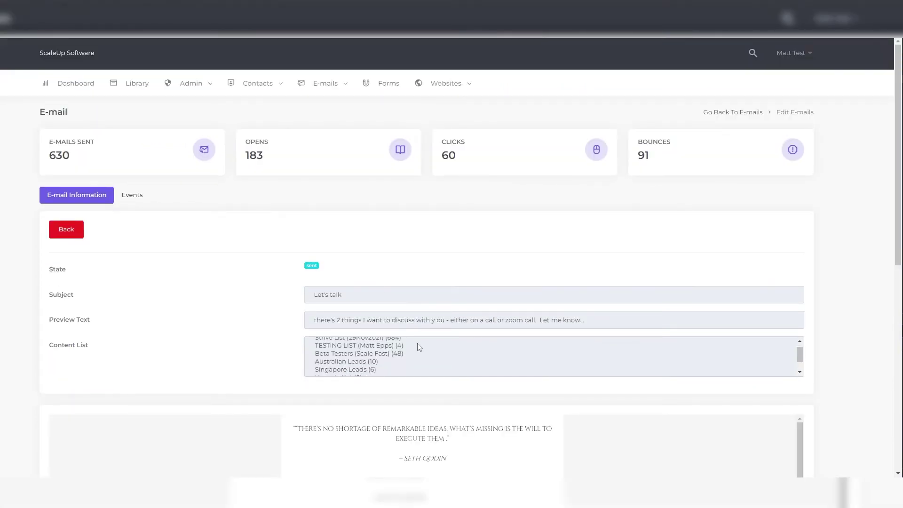
scroll(305, 346, "down", 6)
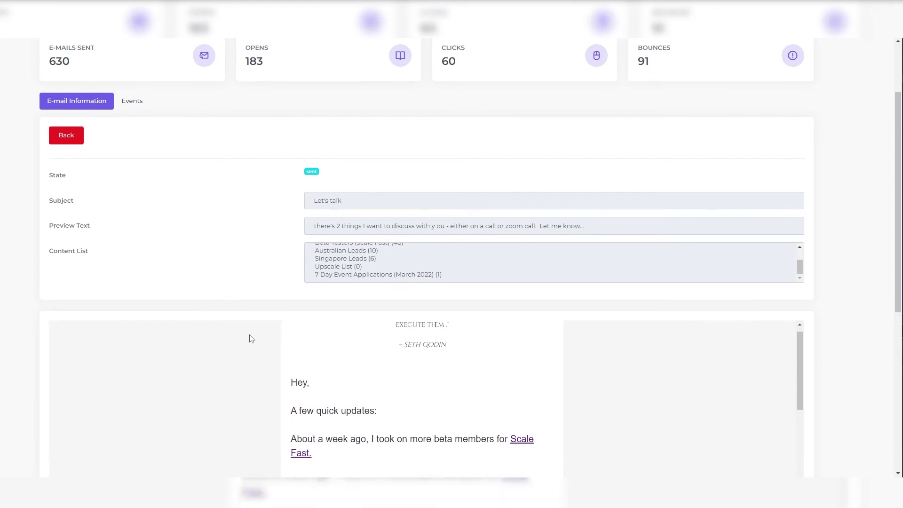
scroll(24, 316, "down", 6)
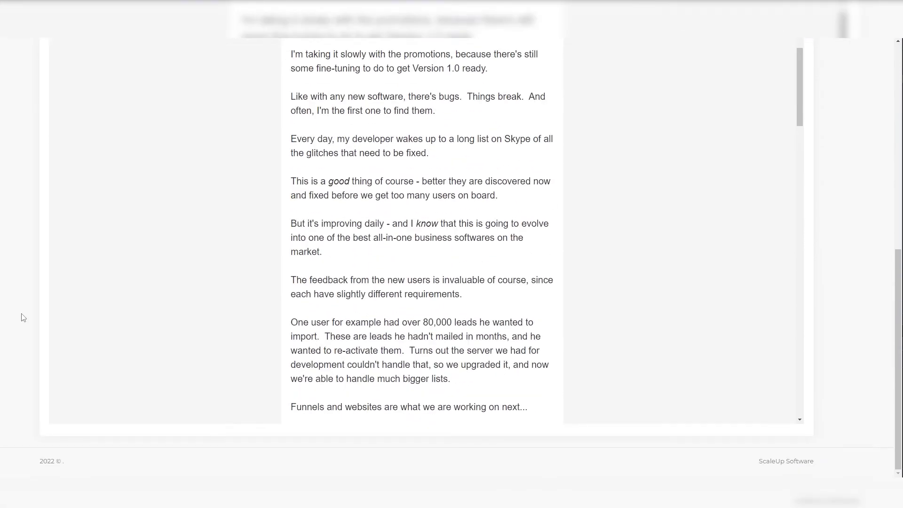
scroll(211, 281, "down", 5)
scroll(211, 280, "down", 8)
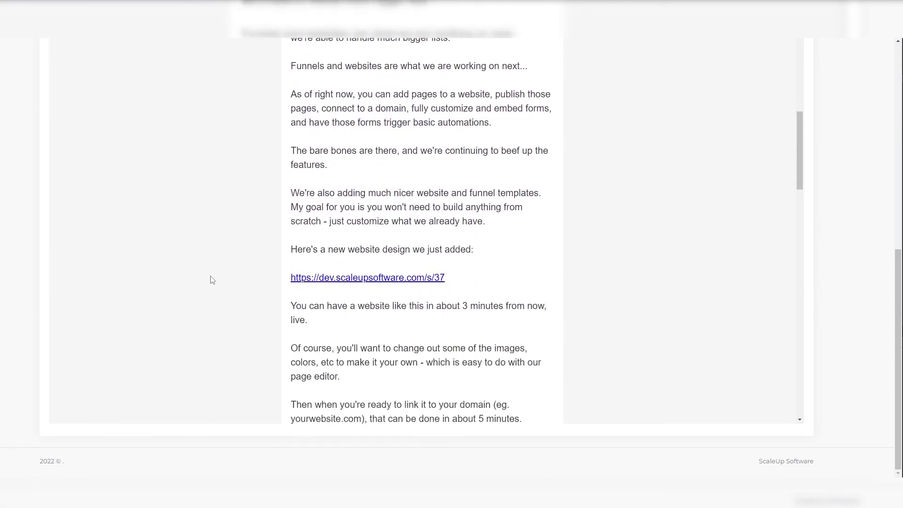
scroll(211, 280, "down", 3)
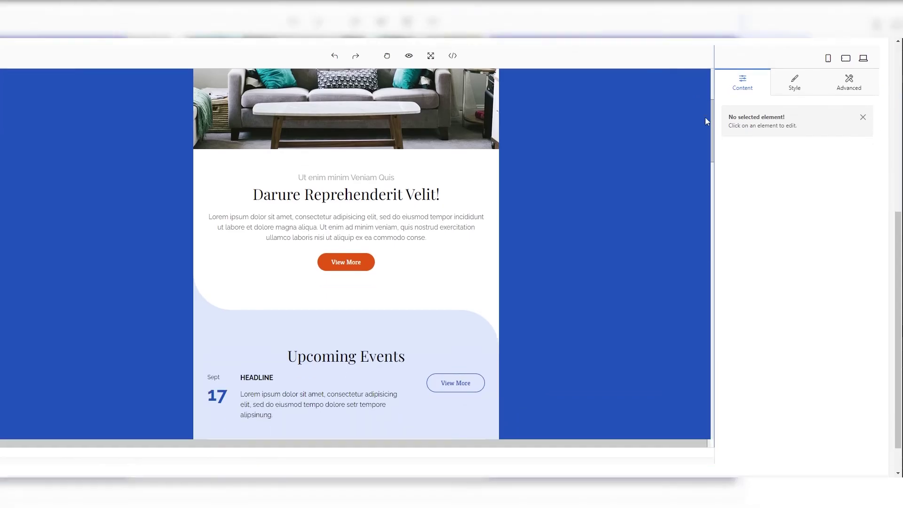
- Scroll down through the email template in the editor
scroll(593, 215, "down", 7)
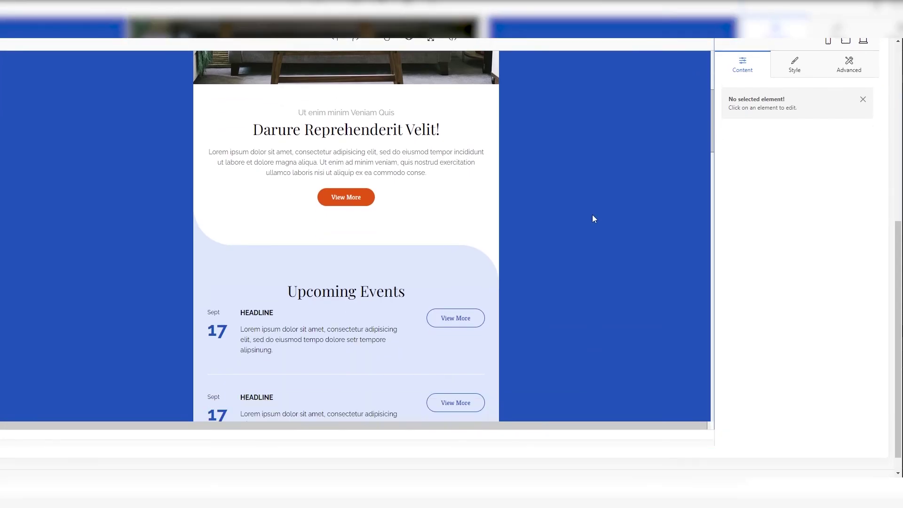
scroll(592, 215, "down", 6)
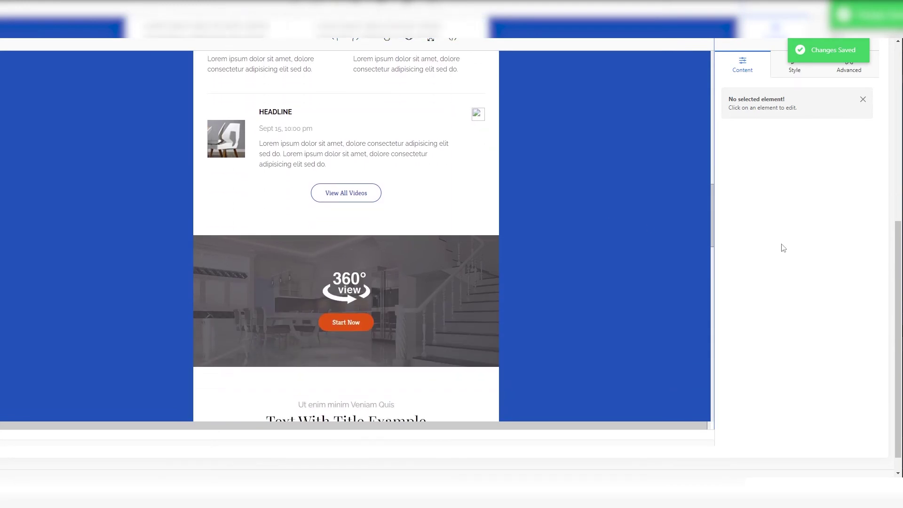
scroll(583, 222, "down", 3)
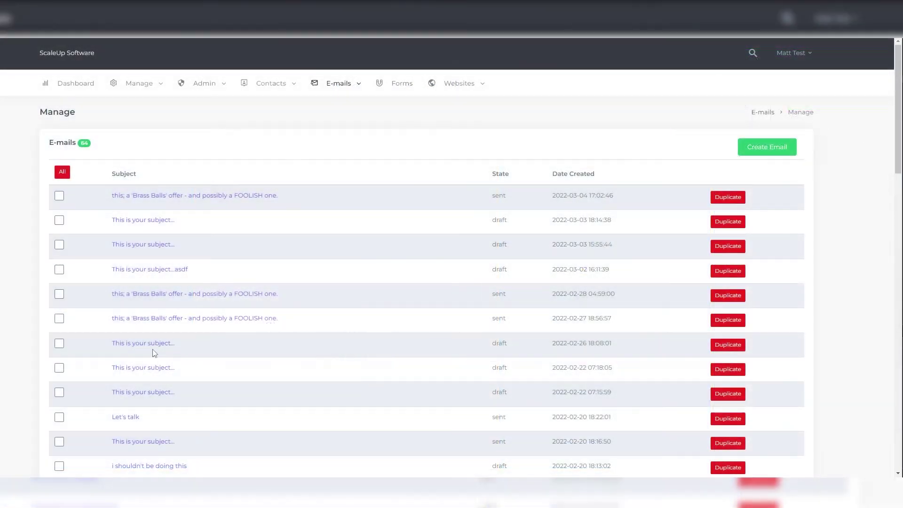
- Open the 'This is your subject...' draft, review its OmricronFree template, and start a test send
left_click(153, 347)
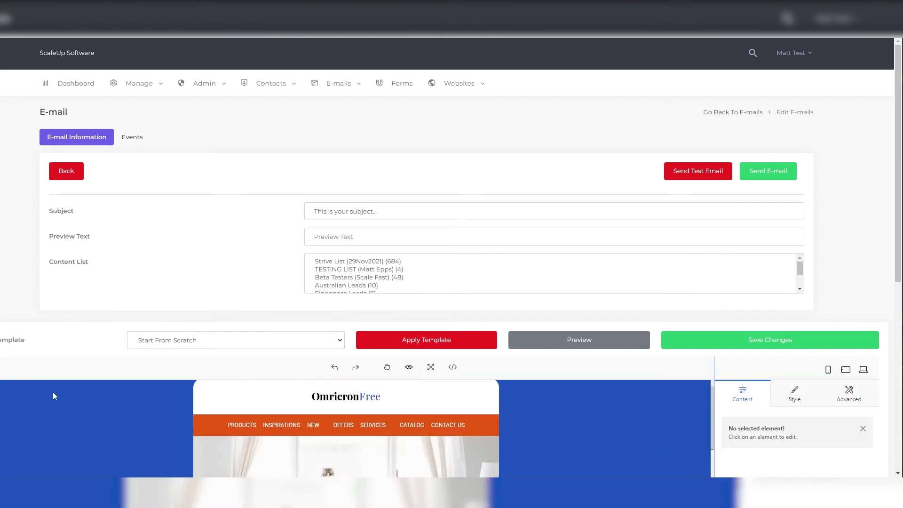
scroll(55, 351, "down", 3)
scroll(451, 254, "down", 5)
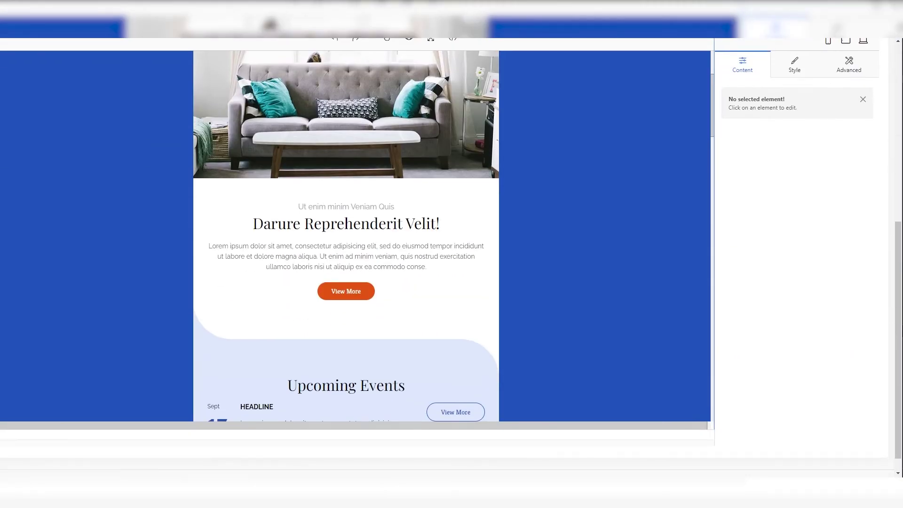
scroll(157, 309, "down", 7)
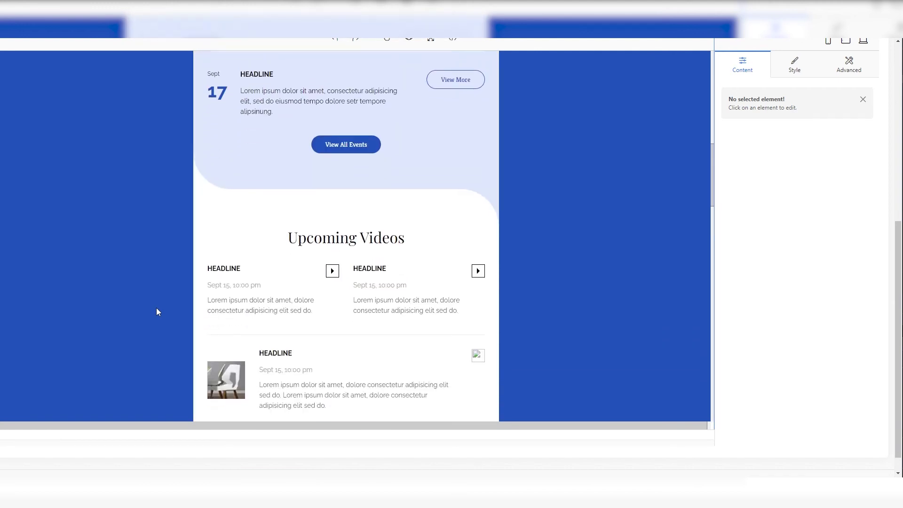
scroll(156, 307, "up", 12)
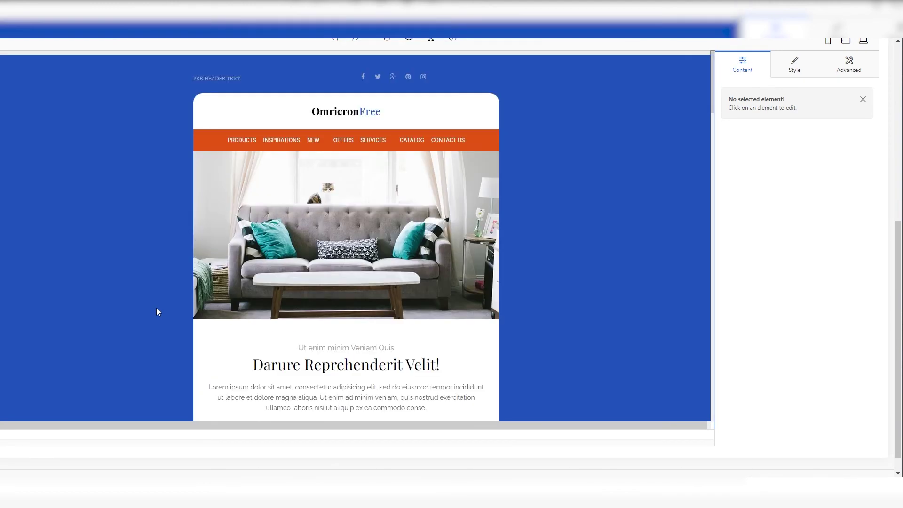
scroll(690, 315, "up", 6)
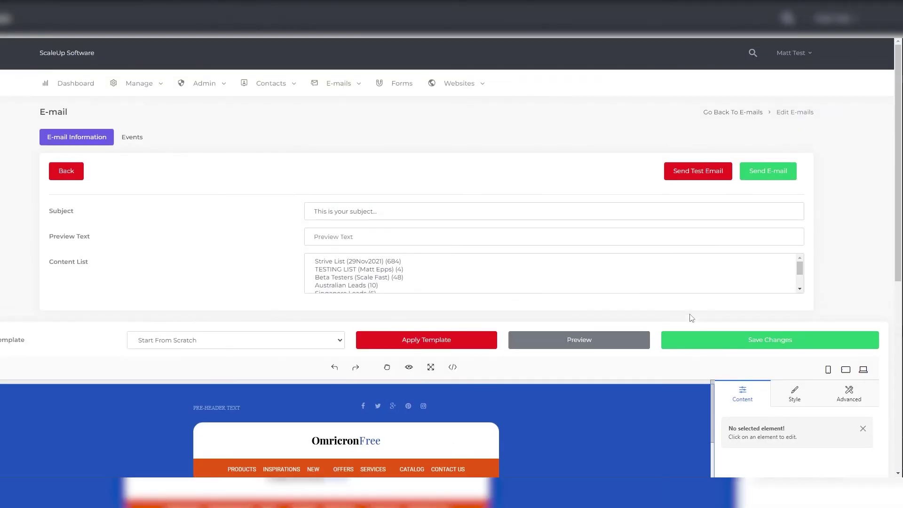
left_click(696, 172)
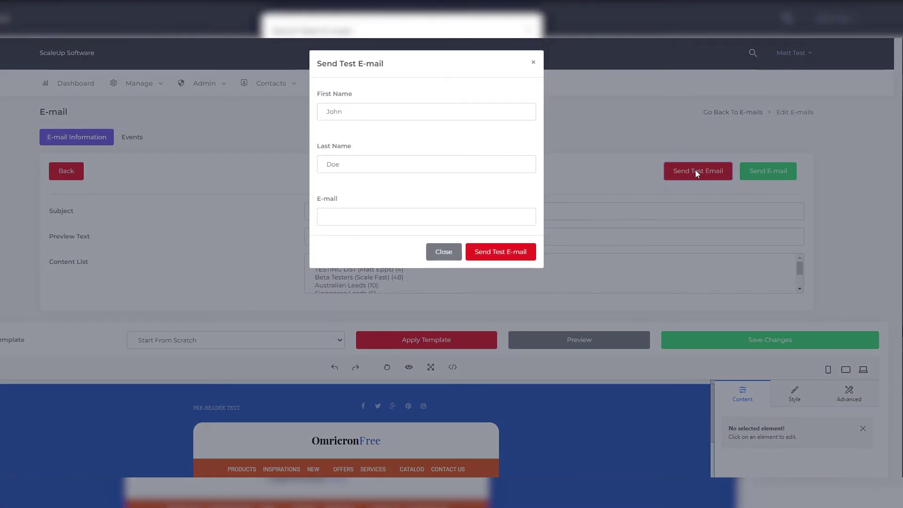